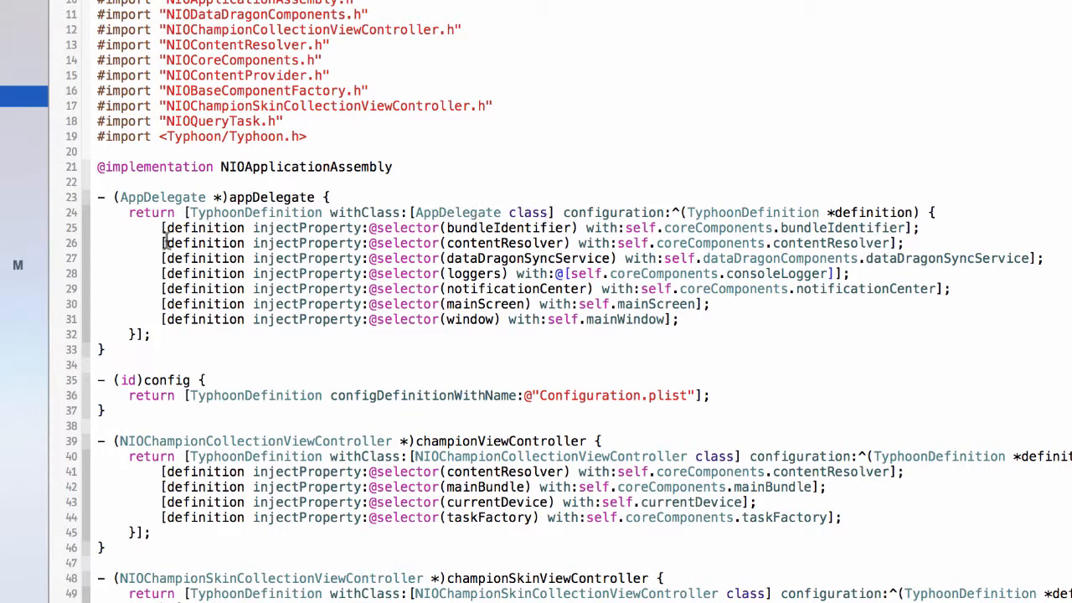
- Highlight injectProperty and bundleIdentifier uses, then open NIOCoreComponents.m from the core group
double_click(293, 228)
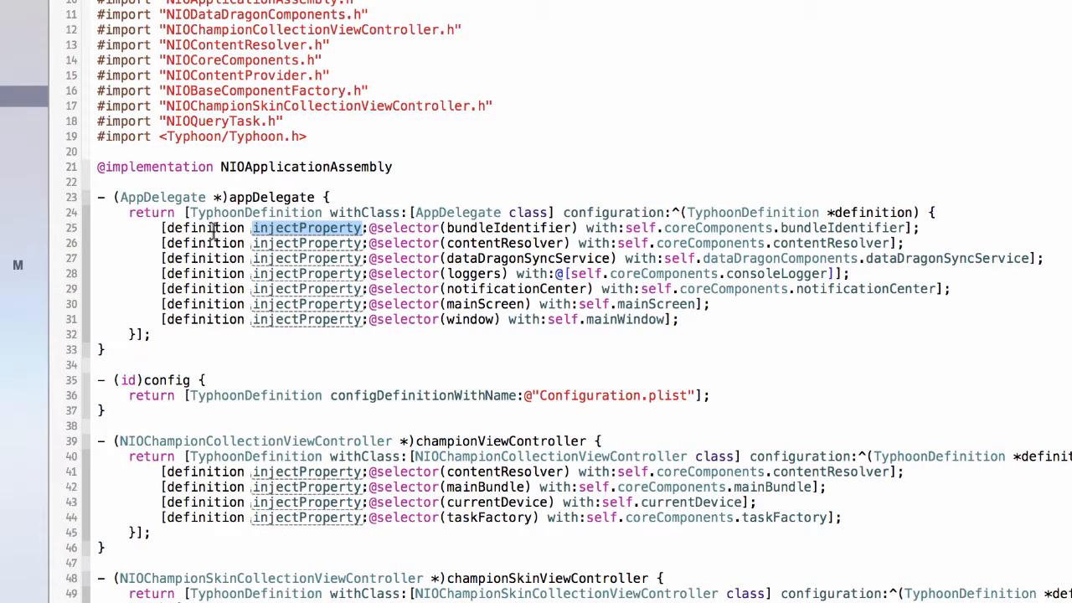
double_click(484, 228)
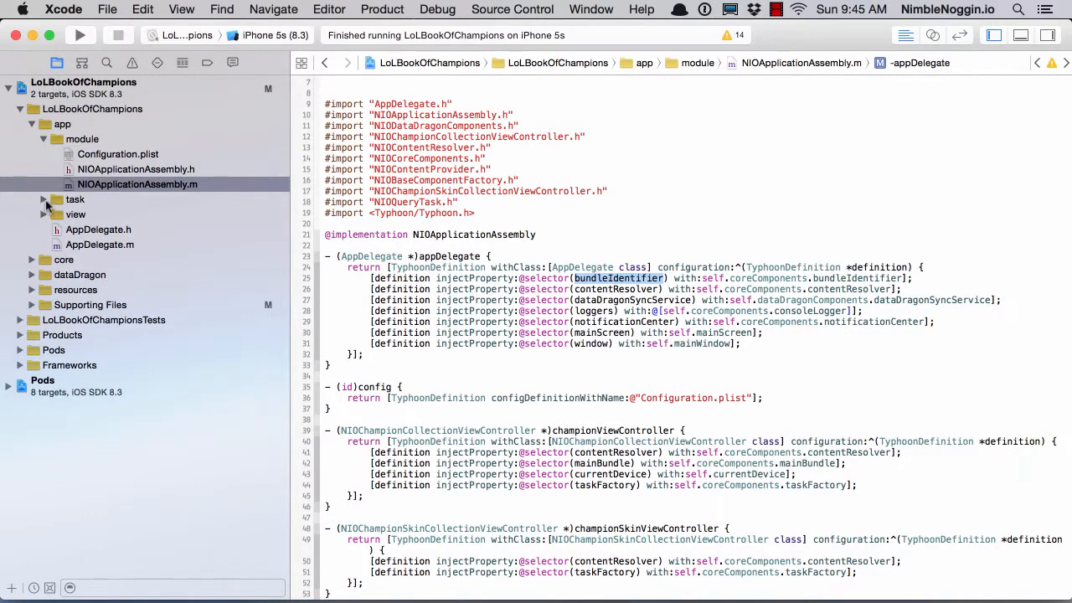
click(32, 259)
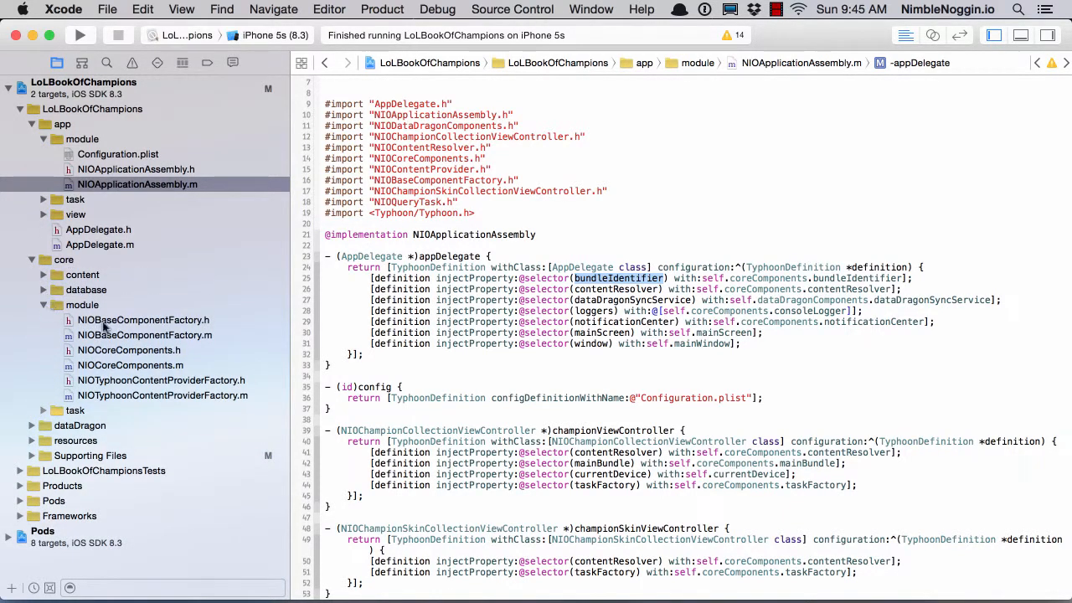
click(141, 366)
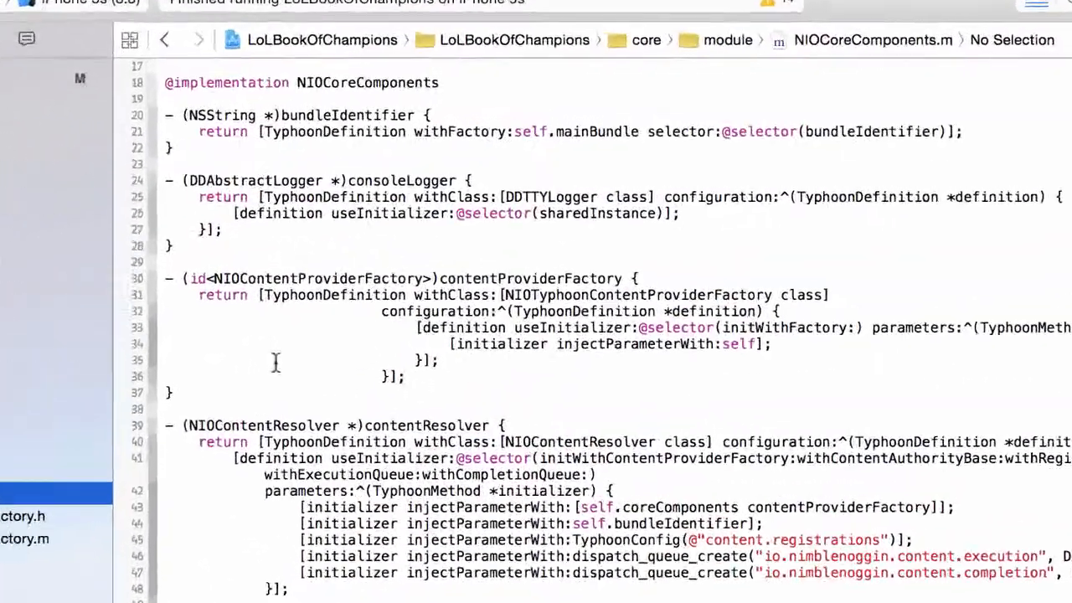
scroll(222, 484, up, 3)
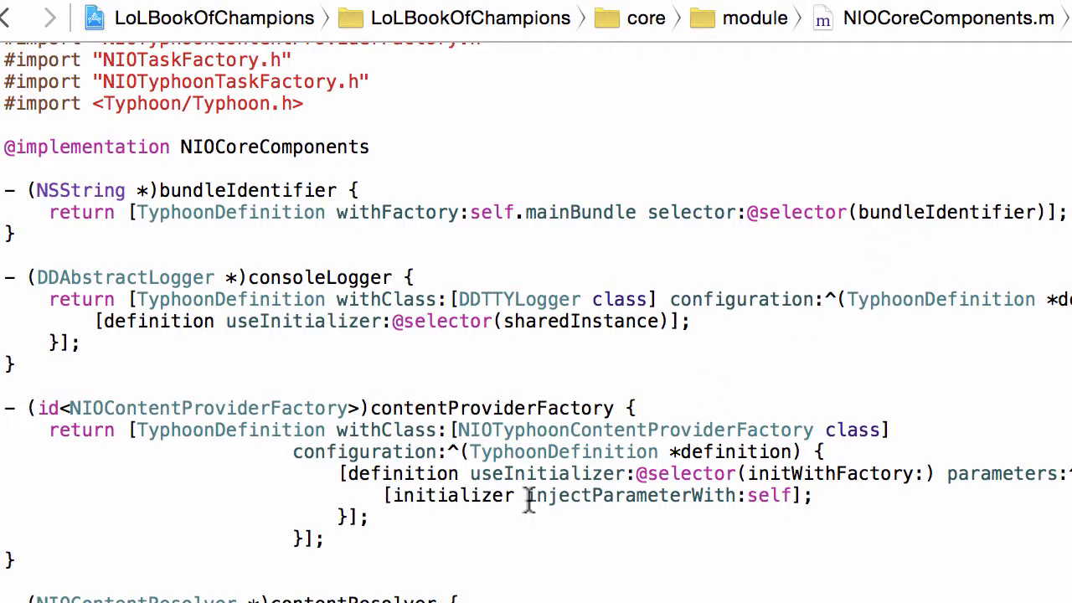
scroll(490, 474, down, 2)
scroll(491, 469, down, 10)
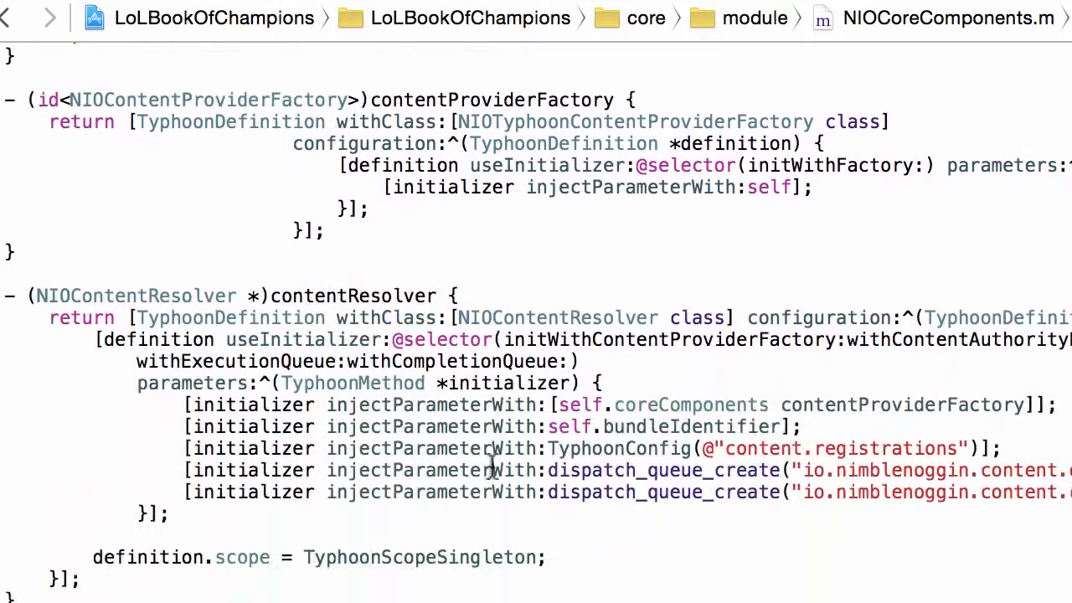
scroll(491, 462, down, 3)
scroll(492, 462, down, 3)
scroll(335, 464, down, 6)
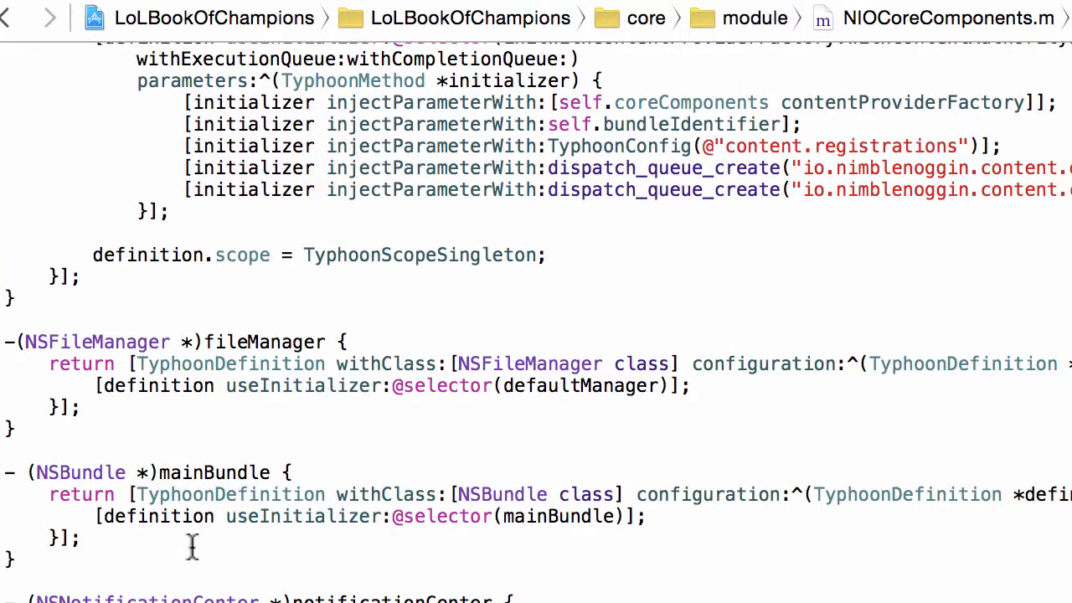
scroll(192, 550, down, 1)
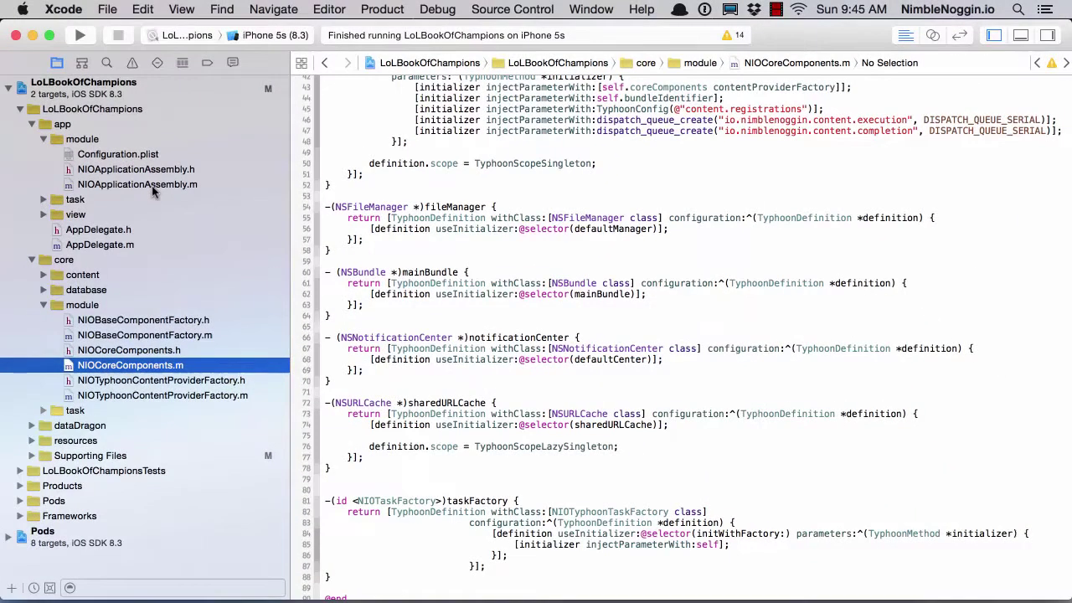
- Review the appDelegate's contentResolver and dataDragonSyncService injections in NIOApplicationAssembly.m
click(136, 184)
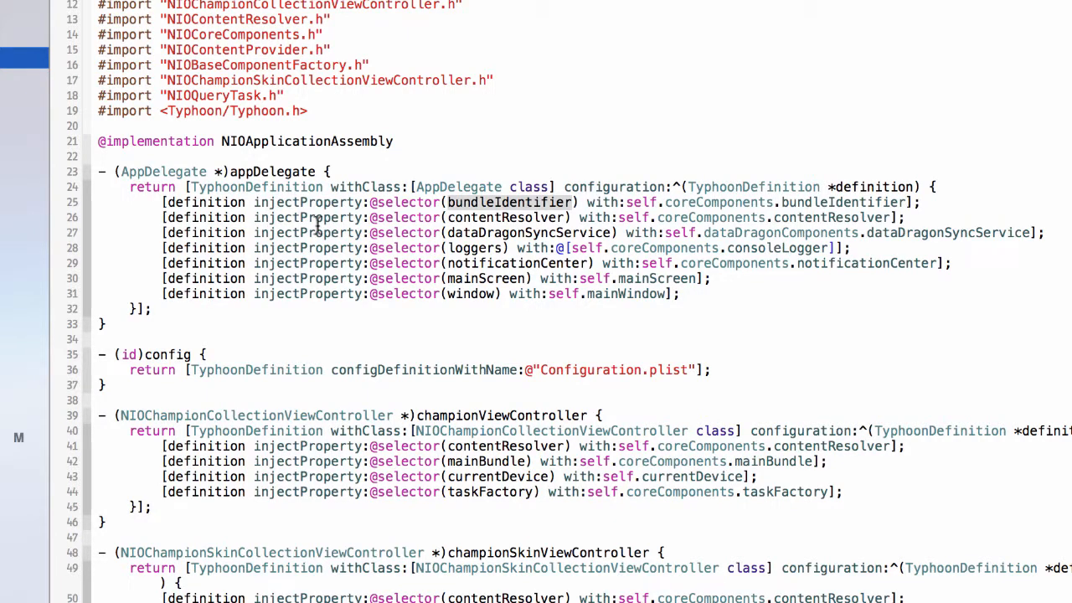
double_click(480, 217)
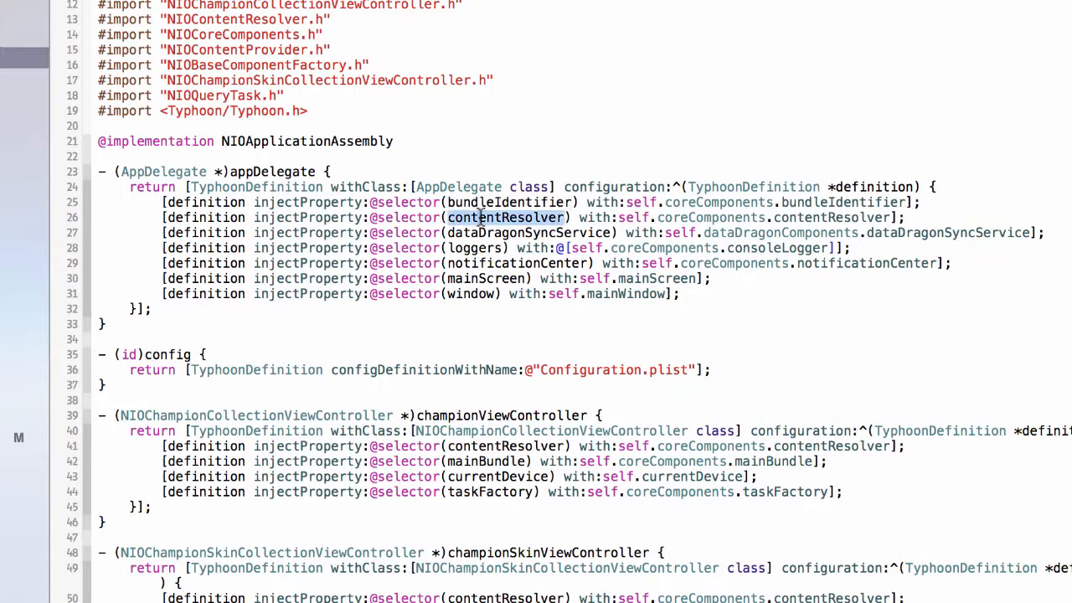
double_click(490, 232)
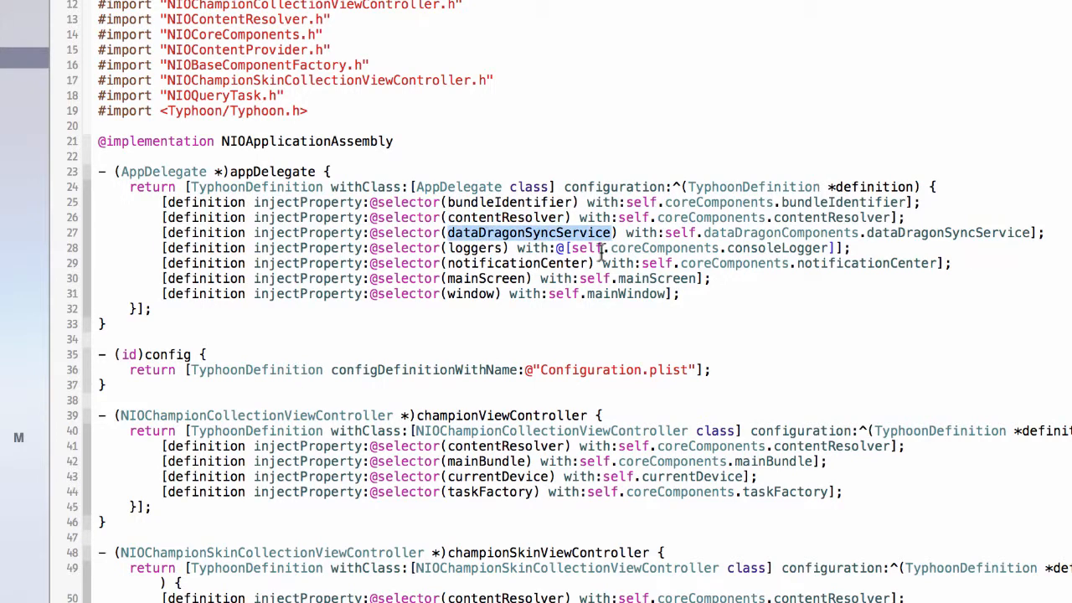
click(556, 263)
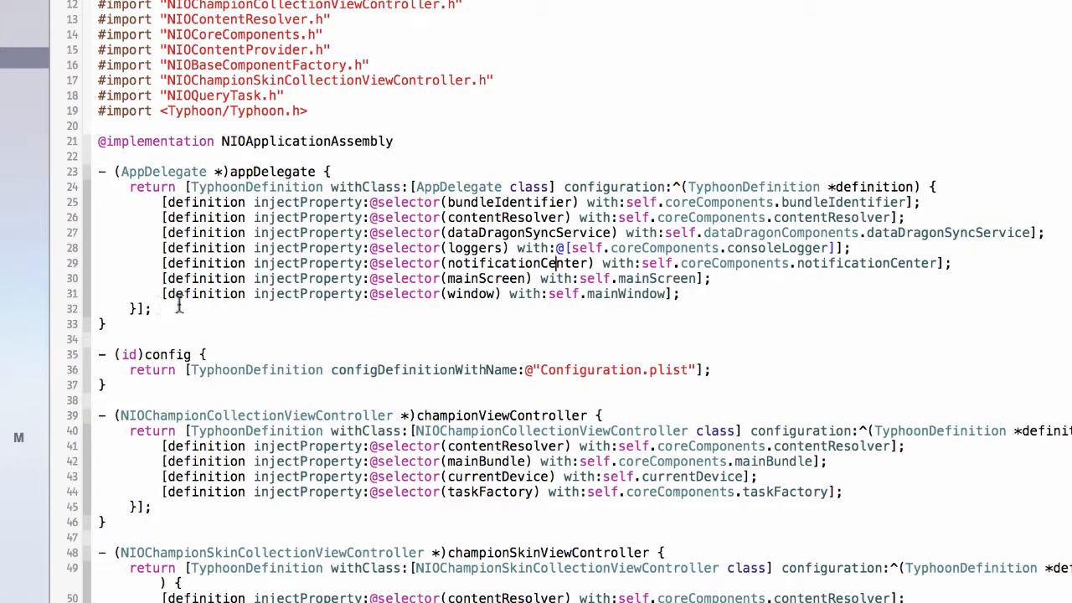
scroll(239, 347, down, 1)
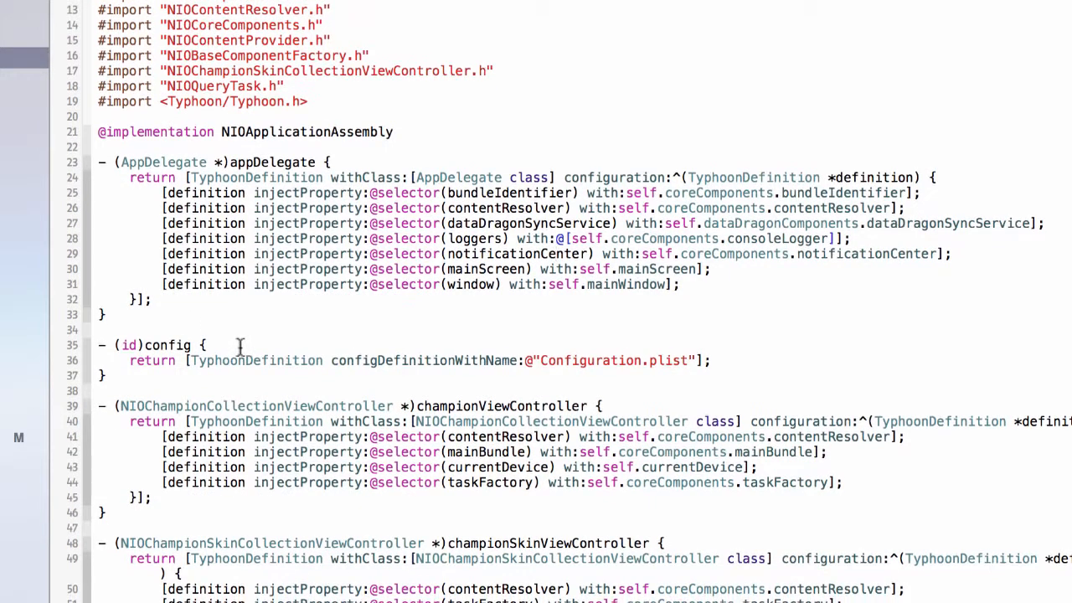
scroll(199, 374, down, 3)
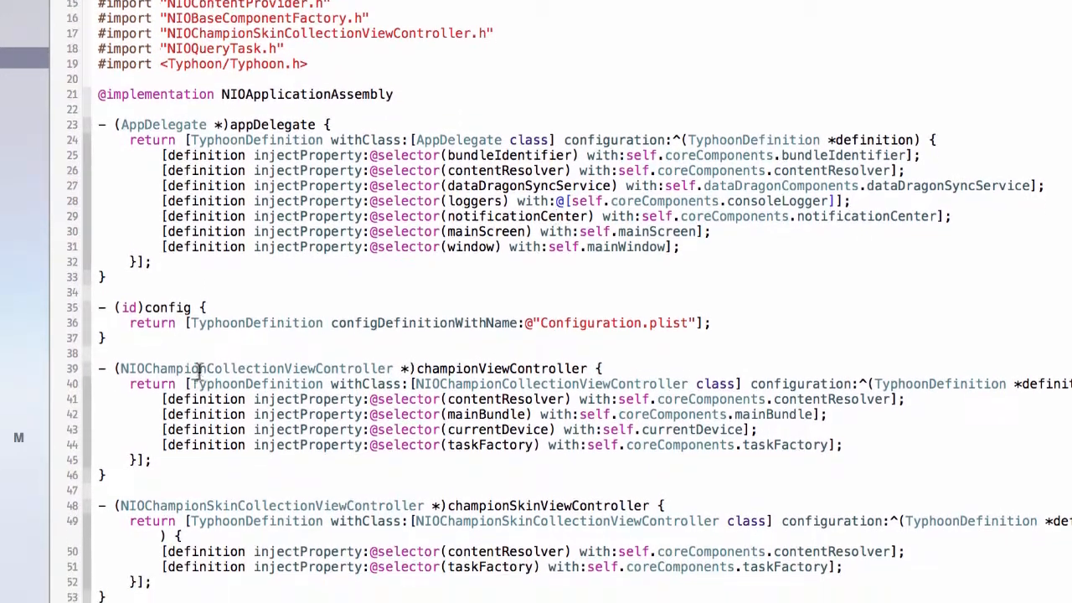
scroll(199, 373, down, 3)
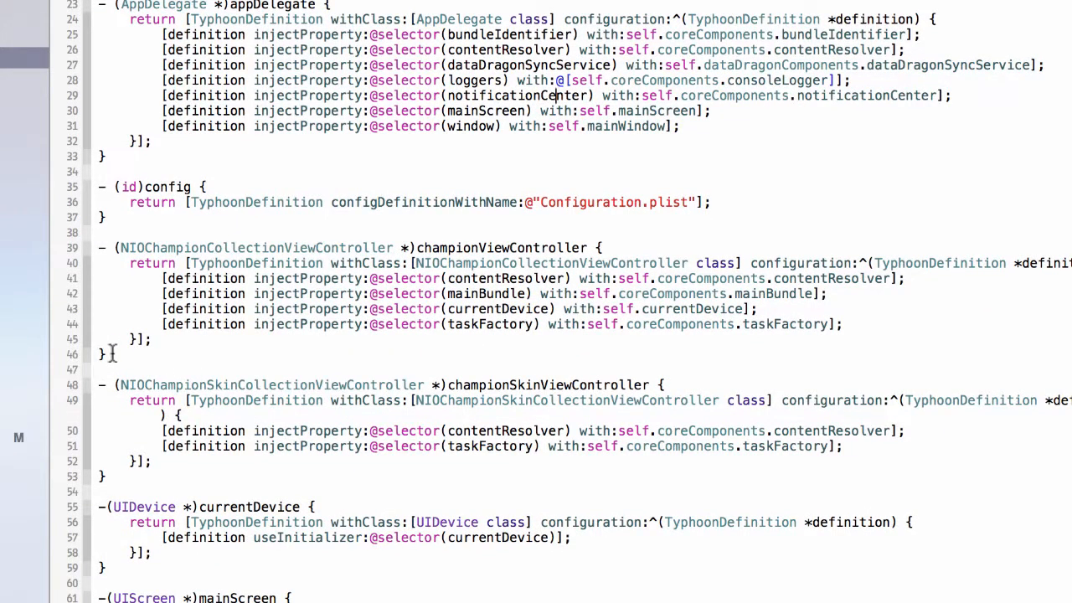
scroll(111, 355, down, 2)
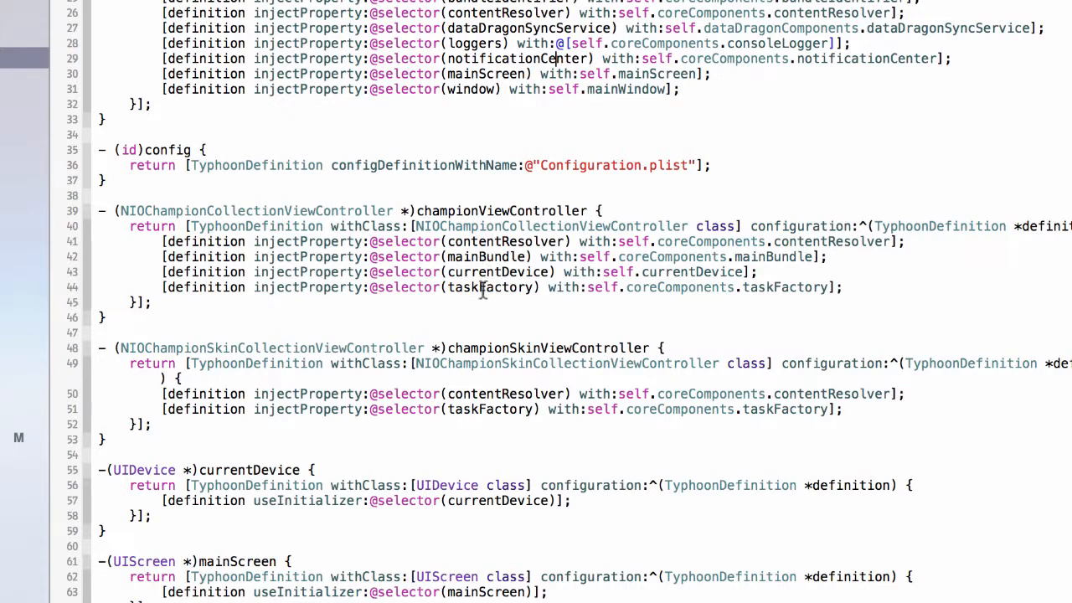
scroll(483, 289, down, 1)
scroll(483, 290, down, 4)
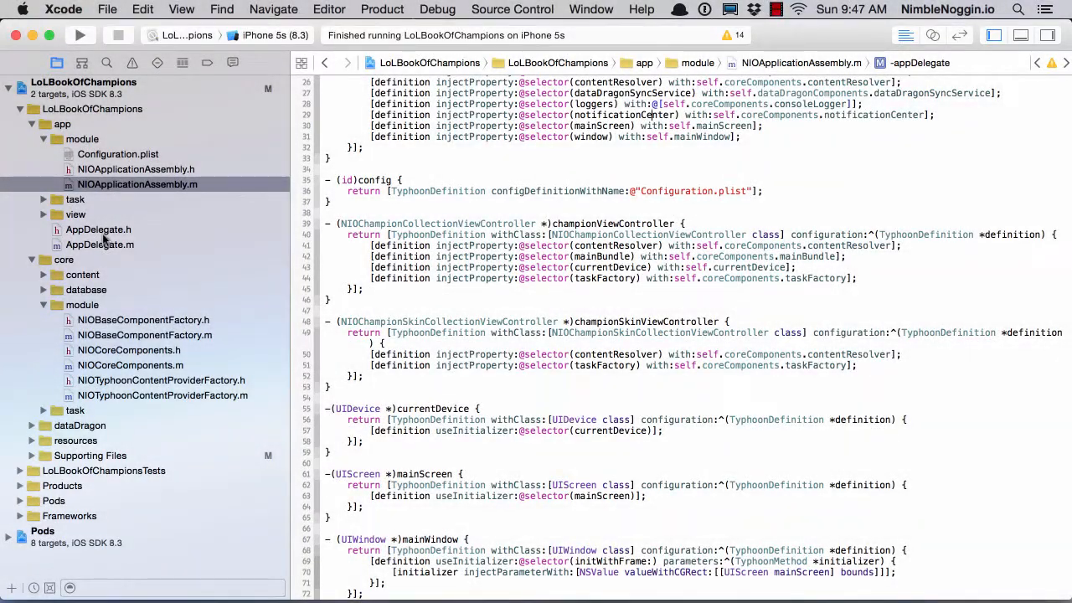
click(100, 231)
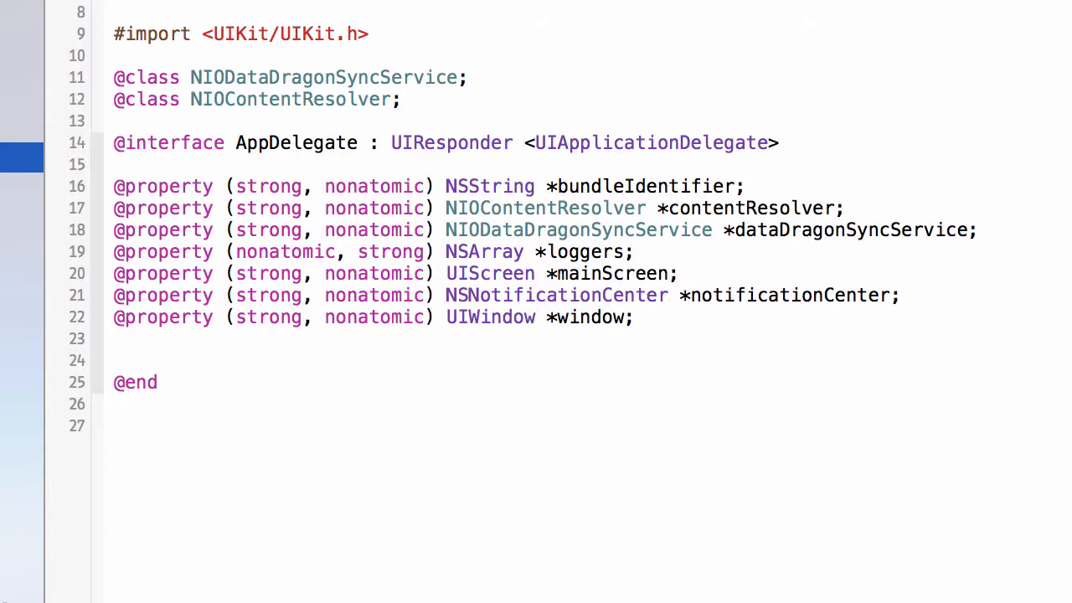
click(22, 67)
scroll(474, 116, up, 2)
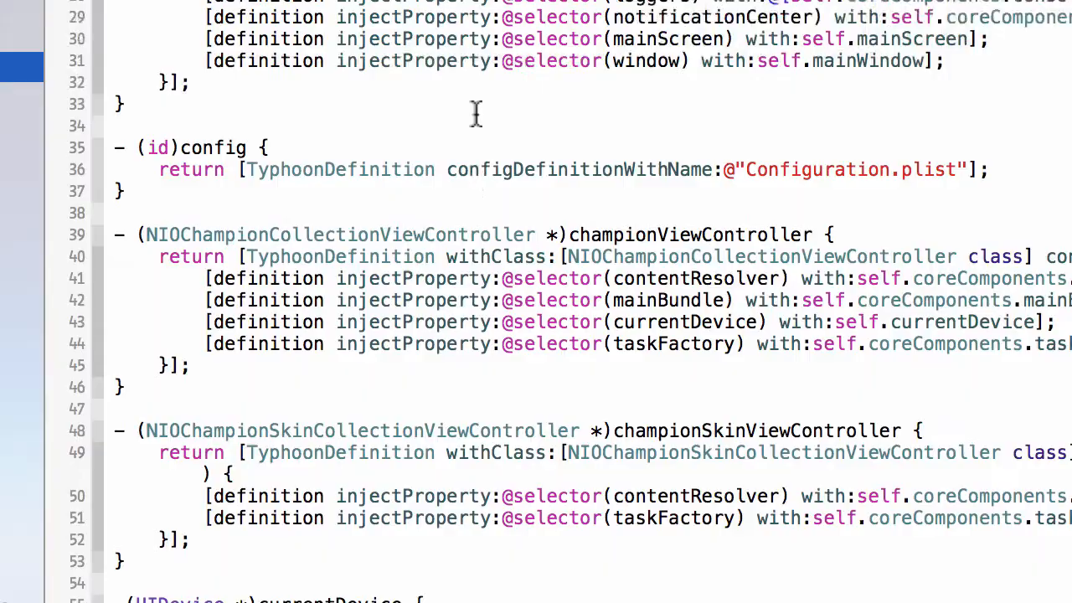
scroll(476, 113, up, 5)
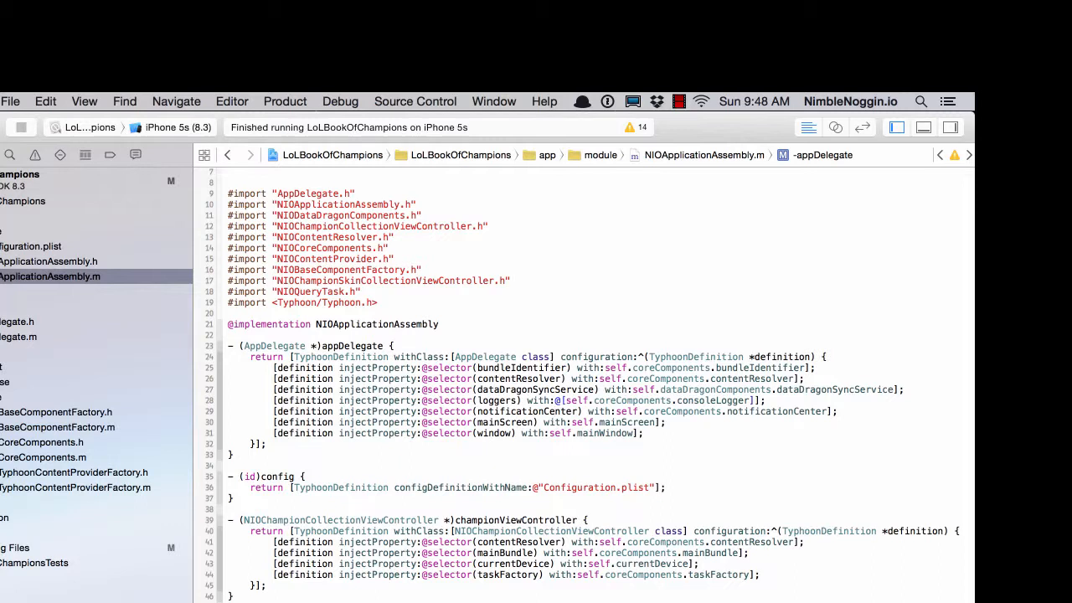
- Collapse app and core, expand dataDragon, and open NIODataDragonComponents.m
click(0, 231)
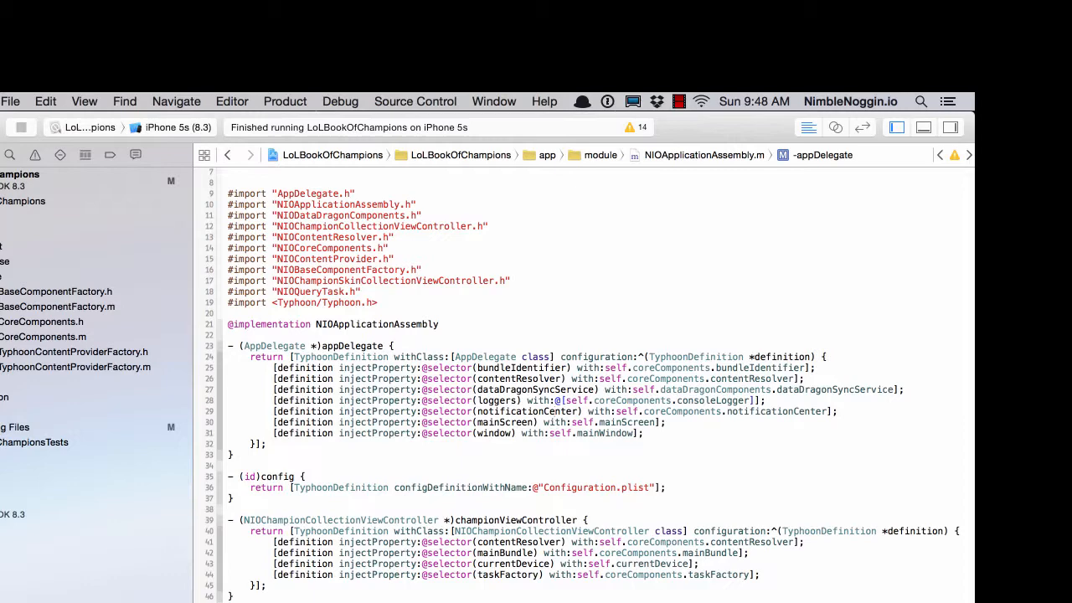
click(0, 231)
click(1, 246)
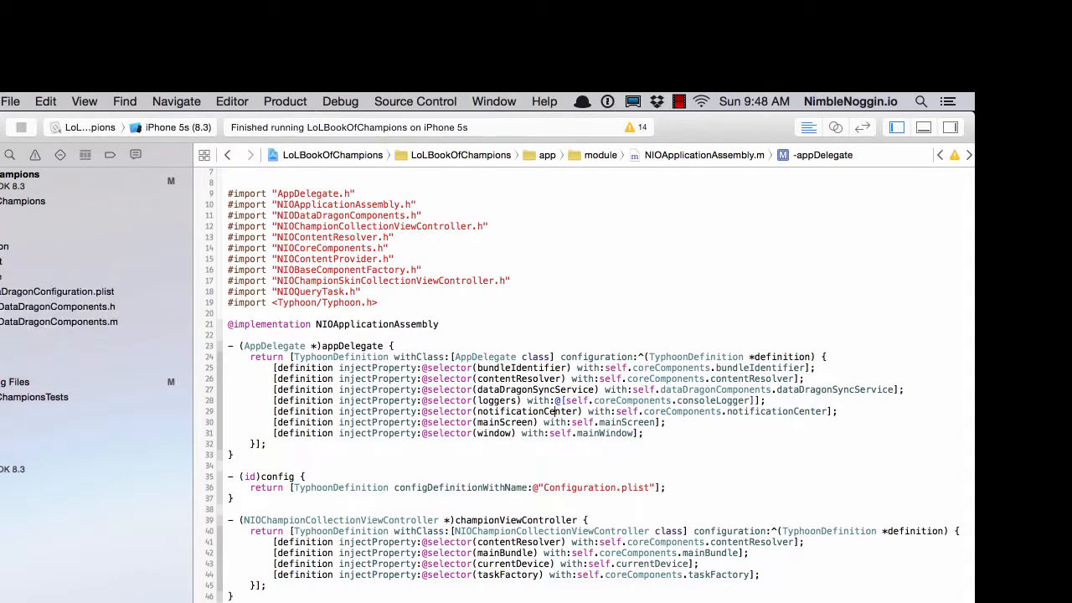
click(44, 323)
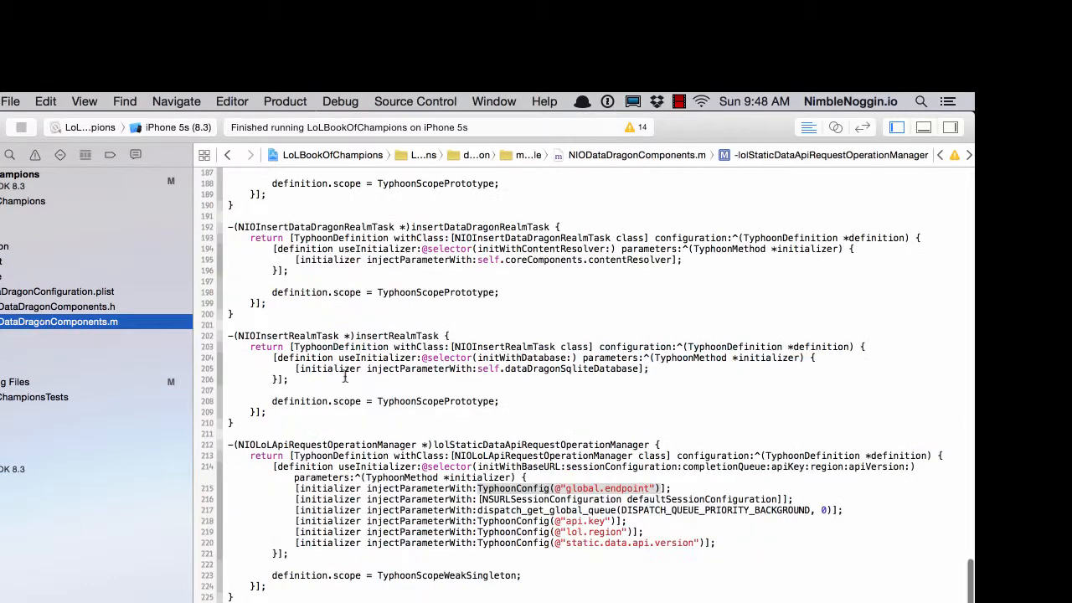
scroll(413, 468, down, 1)
scroll(413, 469, down, 4)
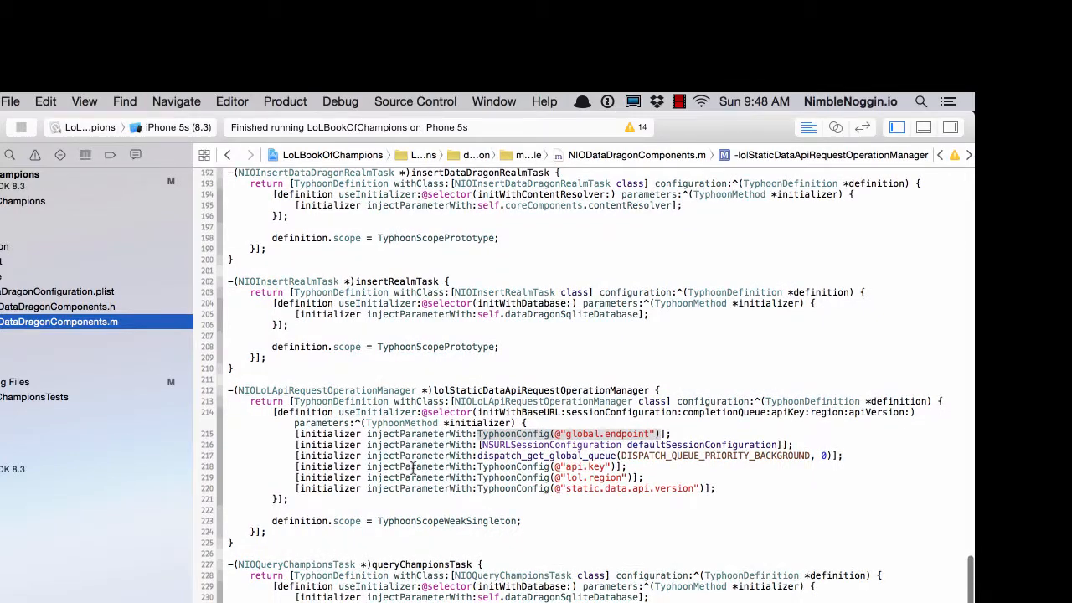
scroll(413, 469, up, 2)
scroll(413, 469, up, 3)
scroll(412, 469, up, 3)
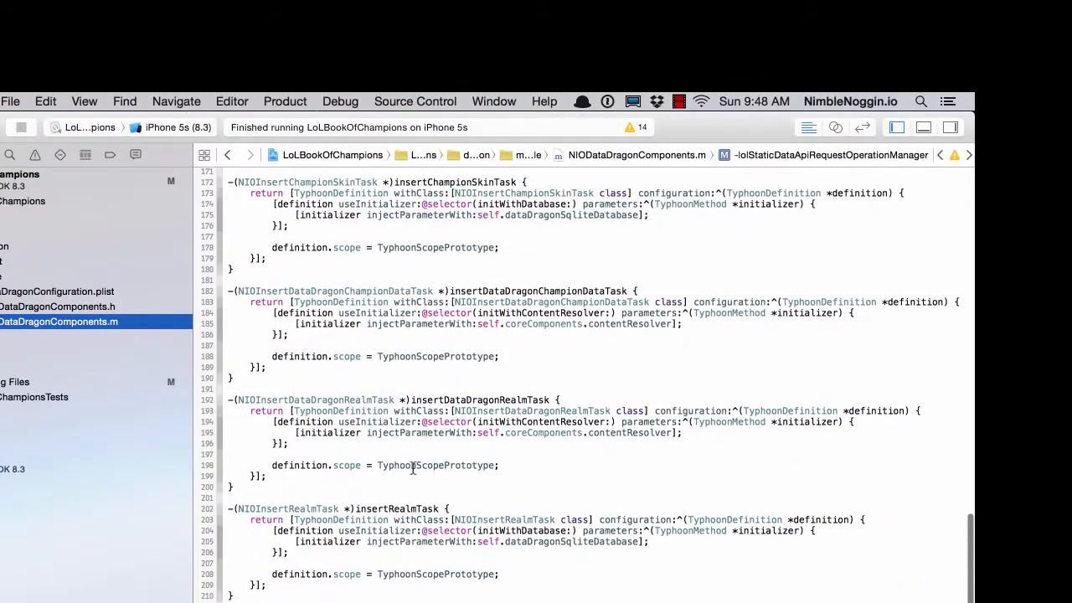
scroll(413, 469, up, 3)
scroll(413, 469, up, 2)
scroll(412, 468, up, 3)
scroll(412, 469, up, 1)
scroll(413, 469, up, 3)
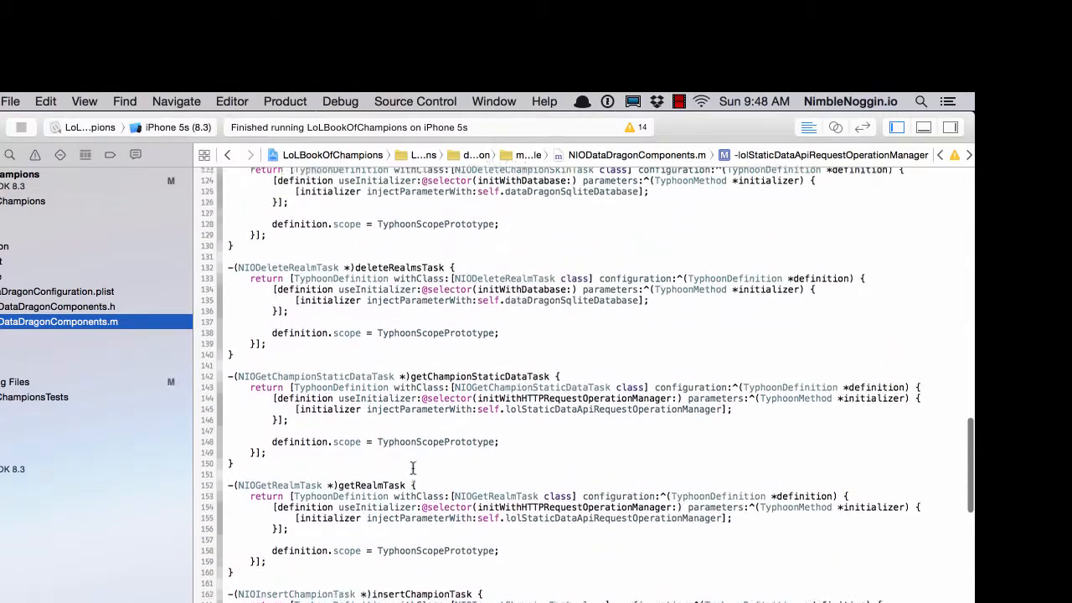
scroll(413, 469, up, 2)
scroll(413, 468, up, 3)
scroll(413, 469, up, 1)
scroll(413, 469, up, 2)
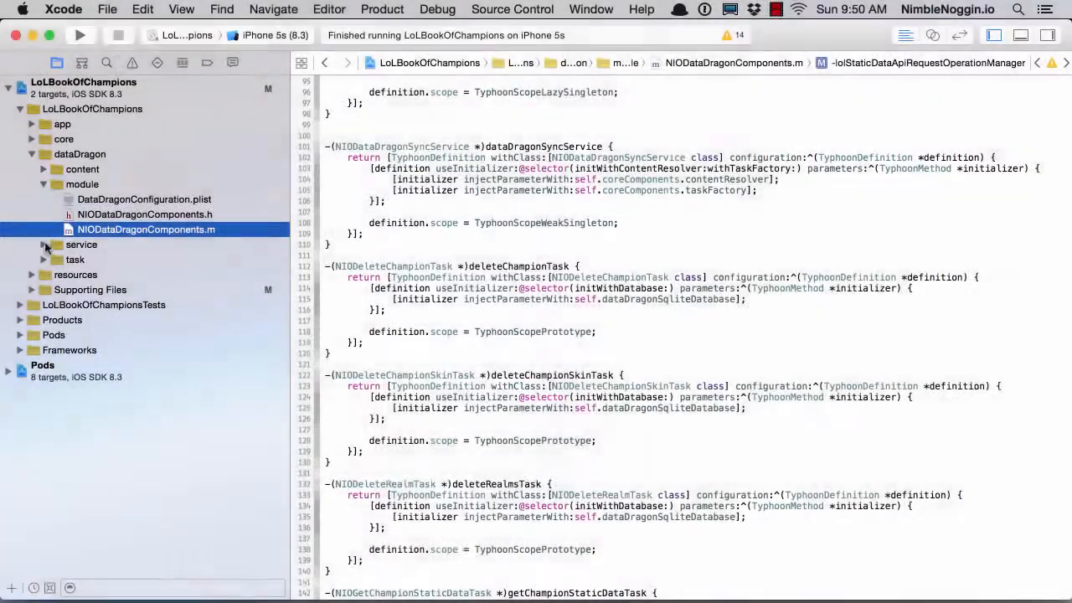
- Open NIODataDragonSyncService.h under service/local to show initWithContentResolver:withTaskFactory:
click(44, 245)
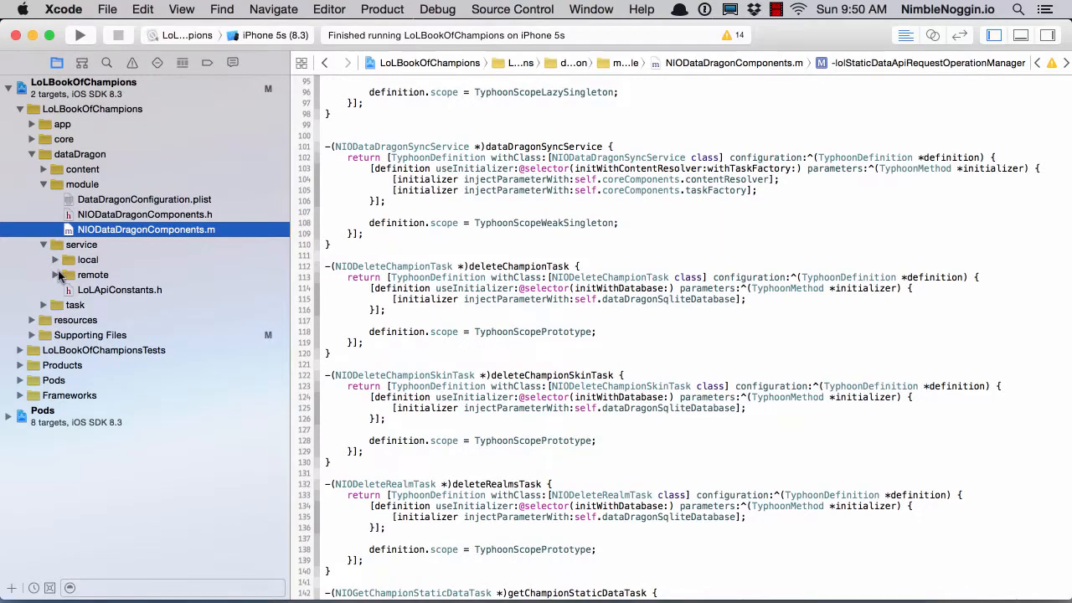
click(55, 260)
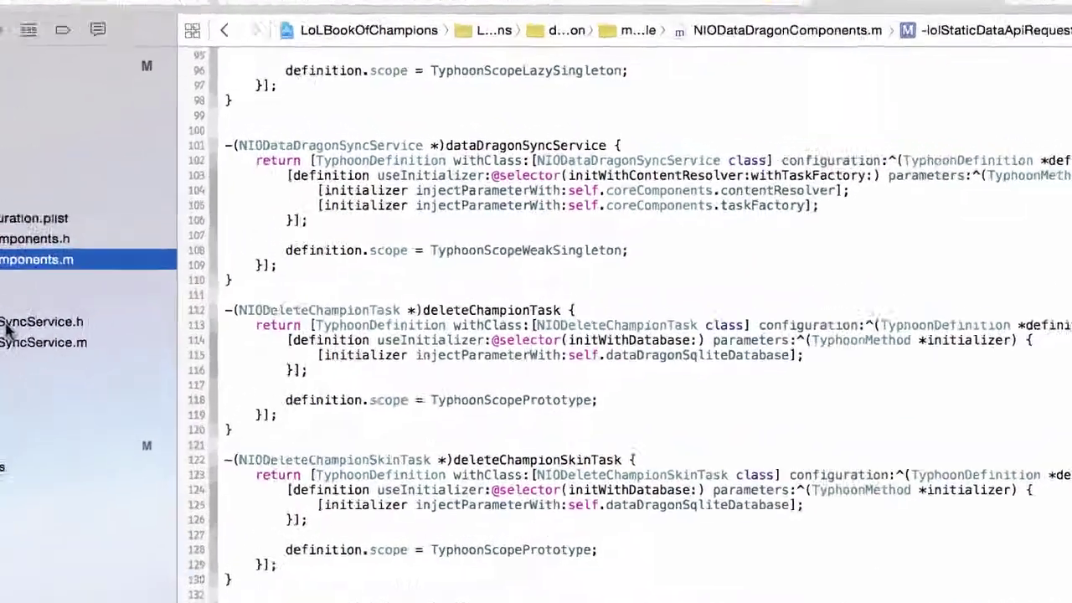
click(159, 275)
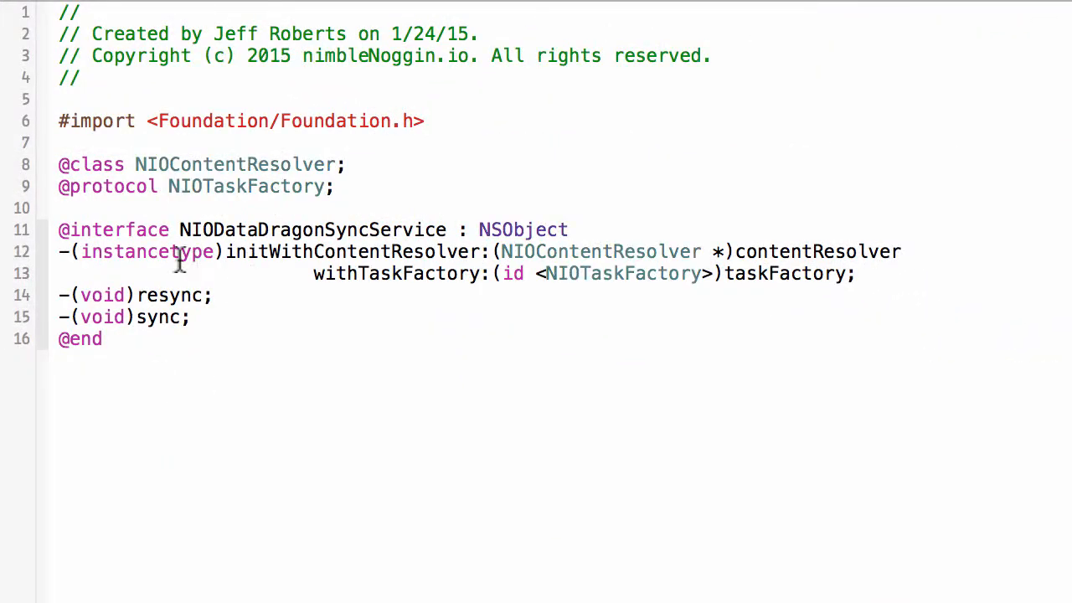